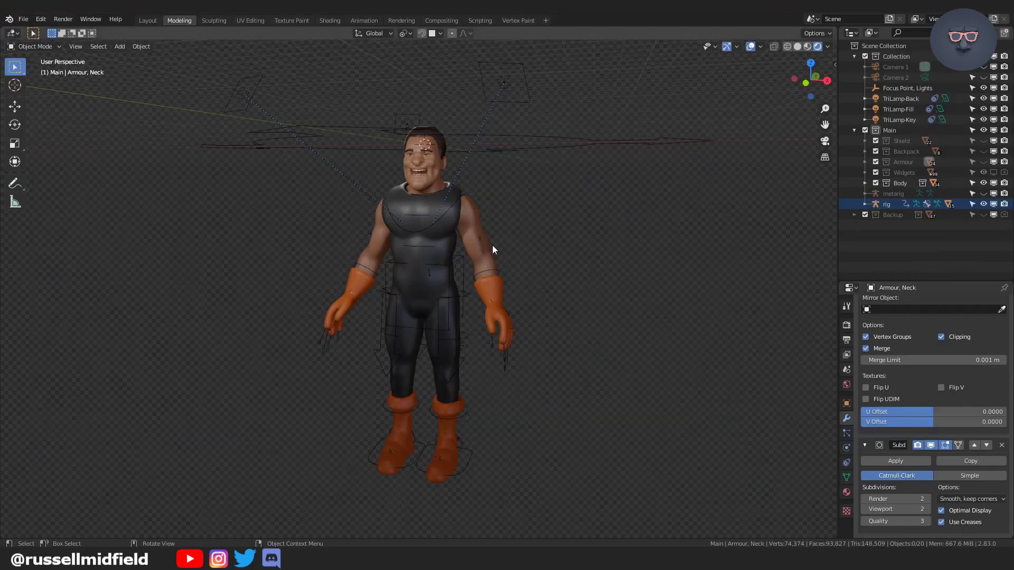
Step: Select the rig armature and toggle it into Pose Mode with Ctrl+Tab
click(529, 136)
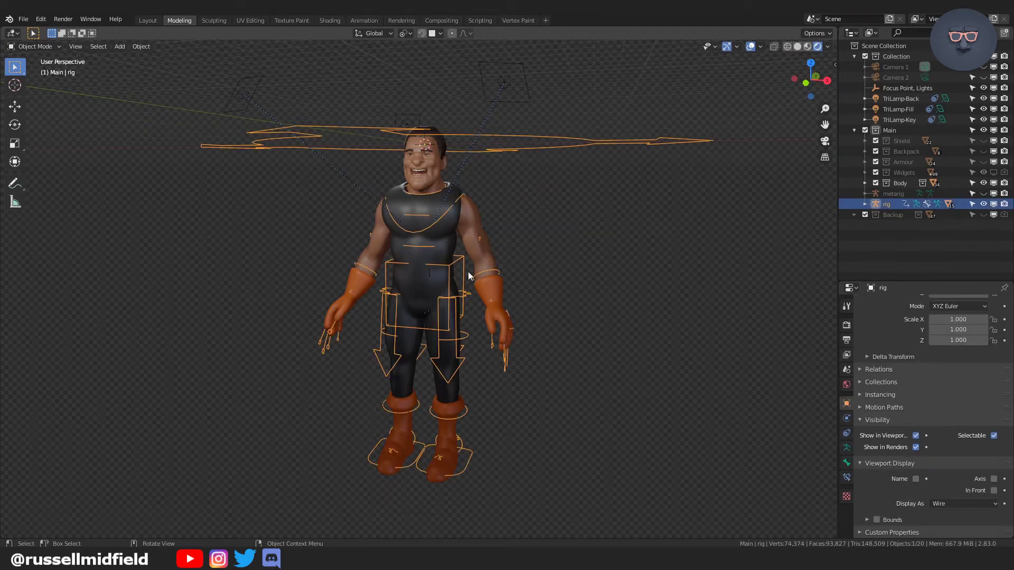
key(ctrl+Tab)
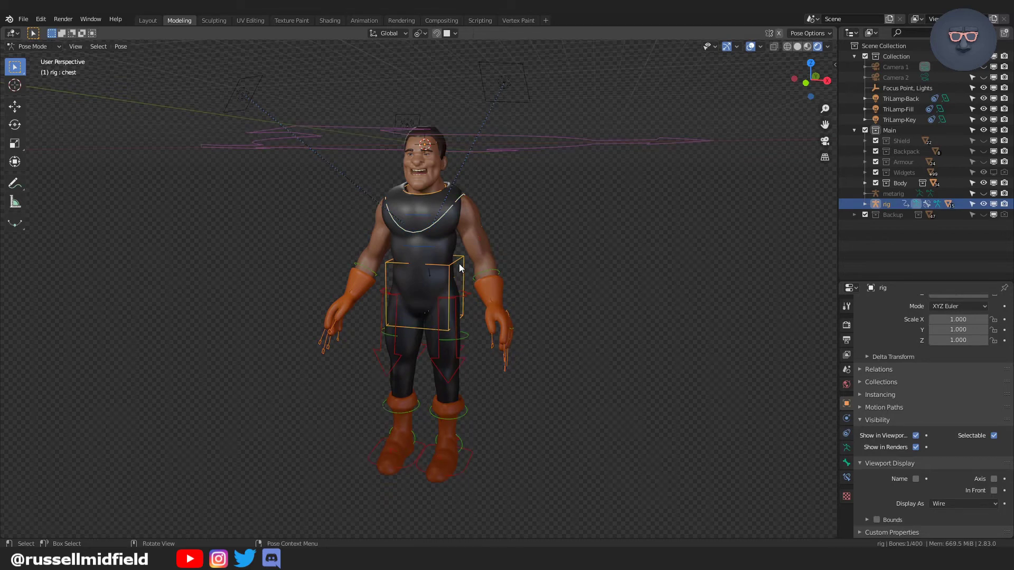
key(ctrl+Tab)
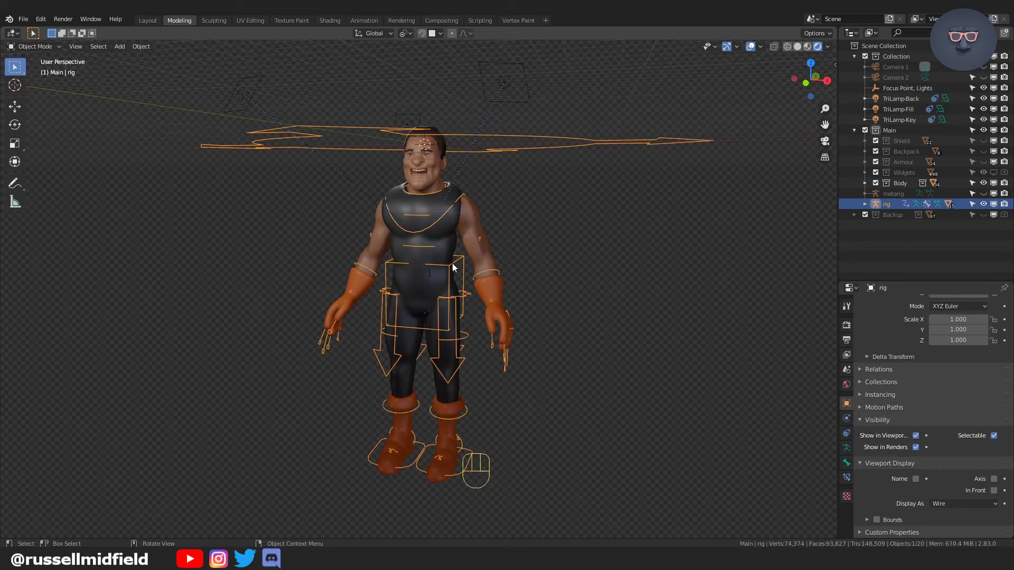
key(ctrl+Tab)
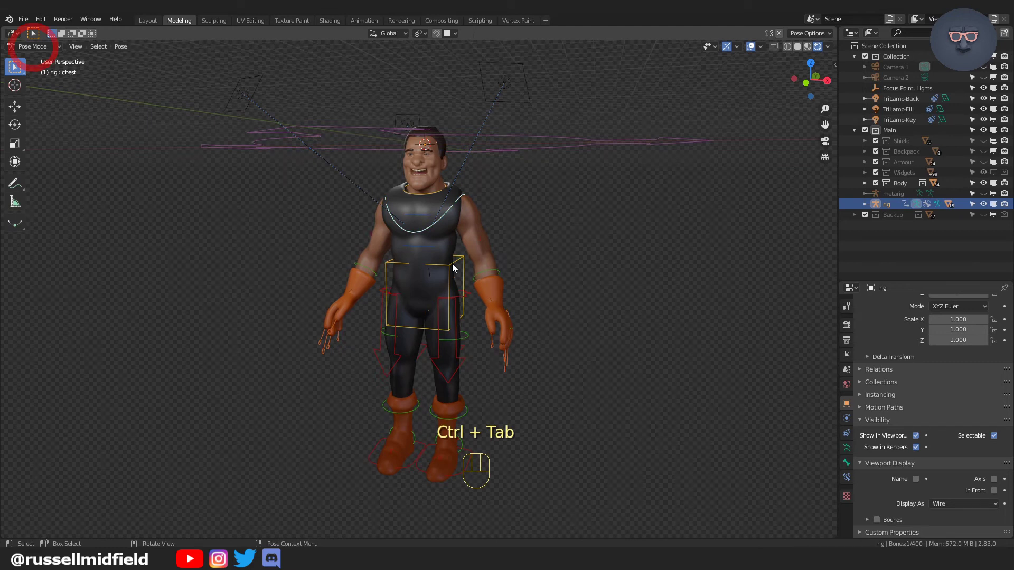
click(452, 268)
key(g)
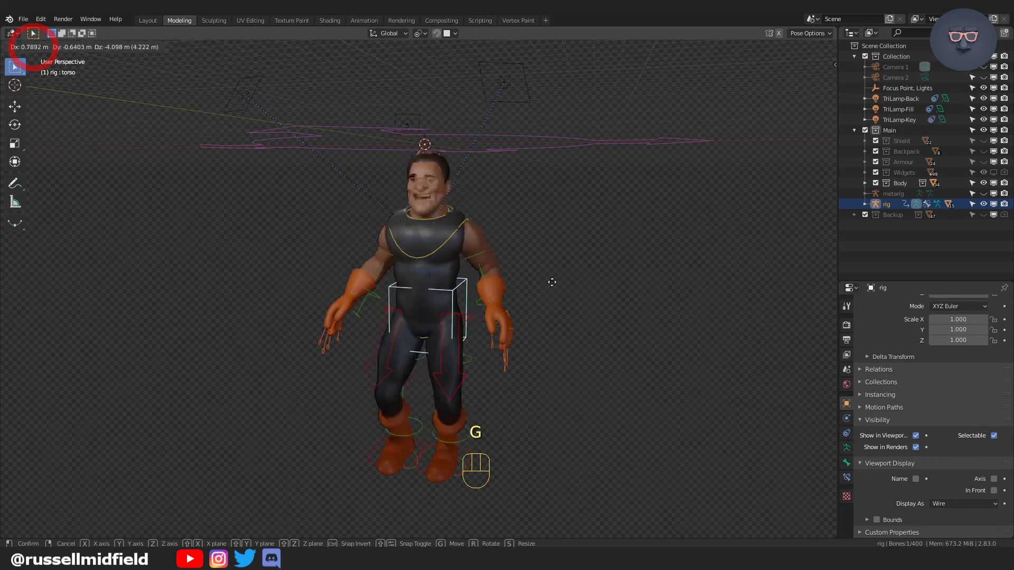
click(570, 293)
key(ctrl+z)
key(r)
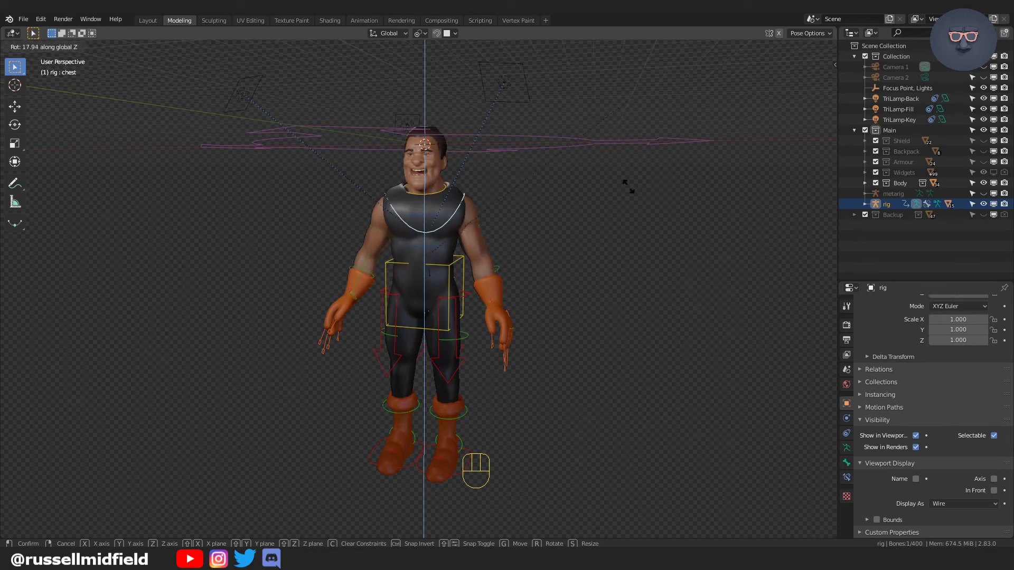
click(641, 158)
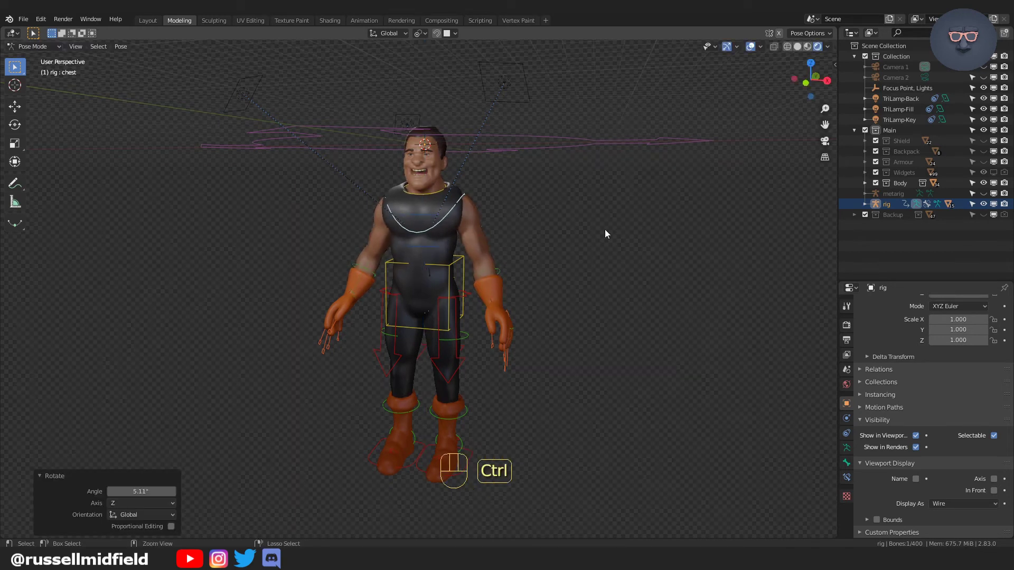
key(ctrl+z)
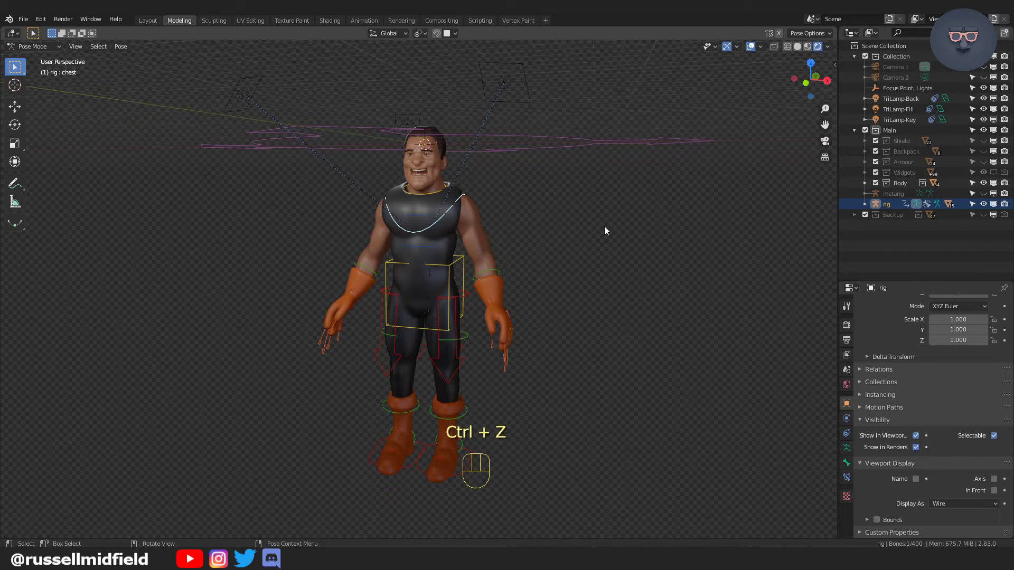
middle_drag(604, 226, 608, 248)
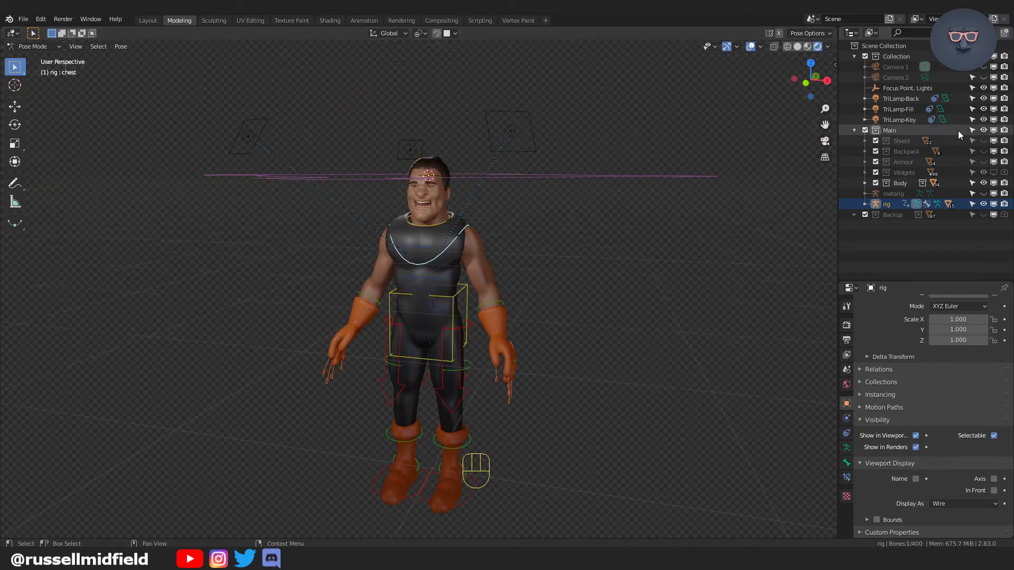
Step: Unhide the Armour collection and test-move the chest bone, then undo the move
click(983, 162)
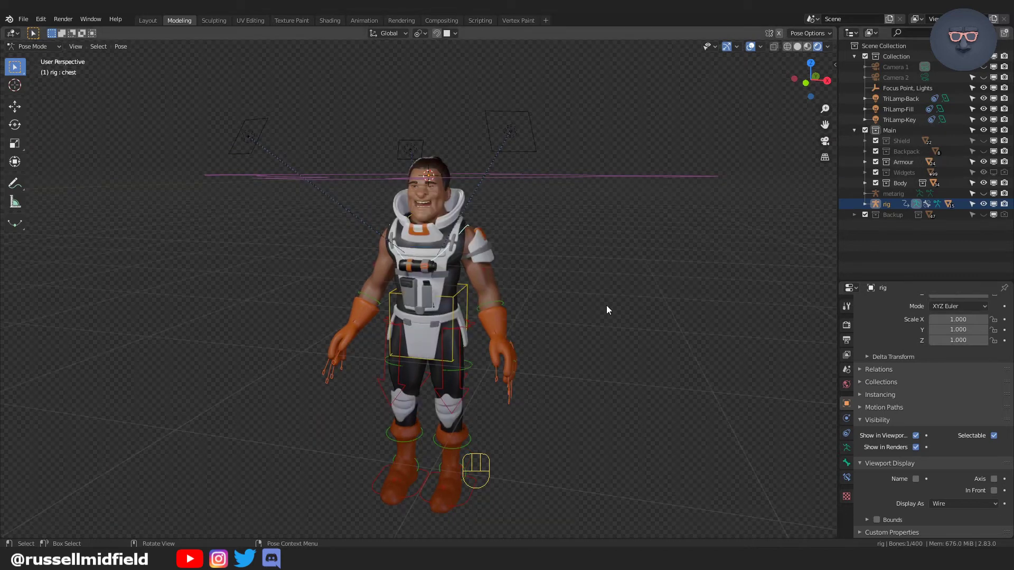
key(g)
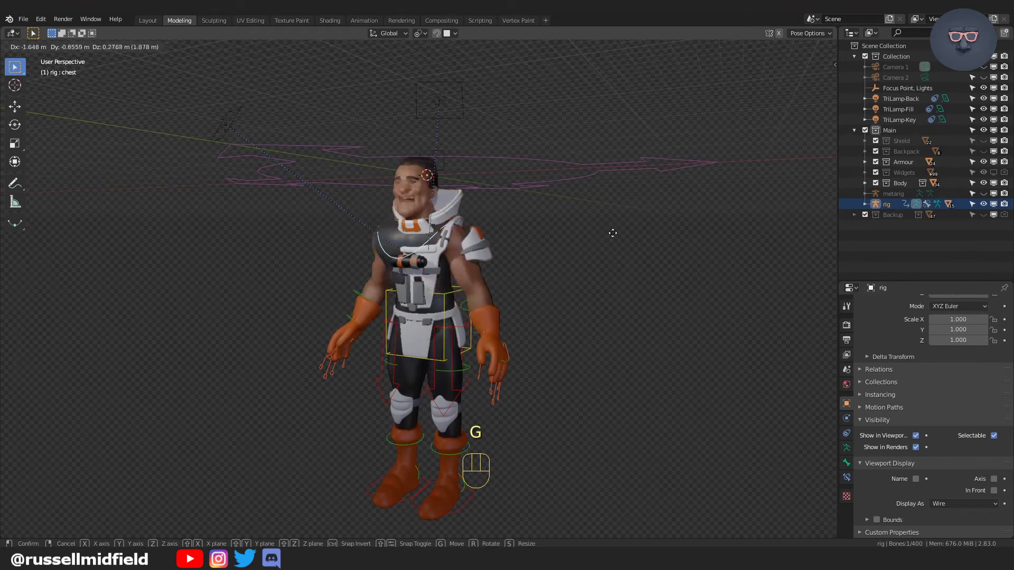
click(549, 277)
key(ctrl+z)
Step: Select the torso bone and test-move it with the armour visible
click(465, 289)
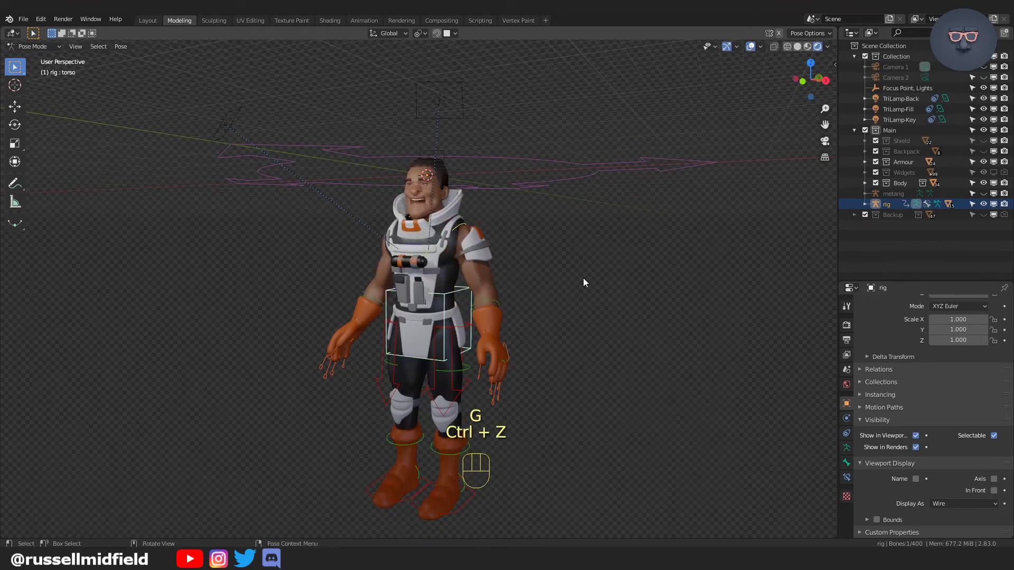
key(g)
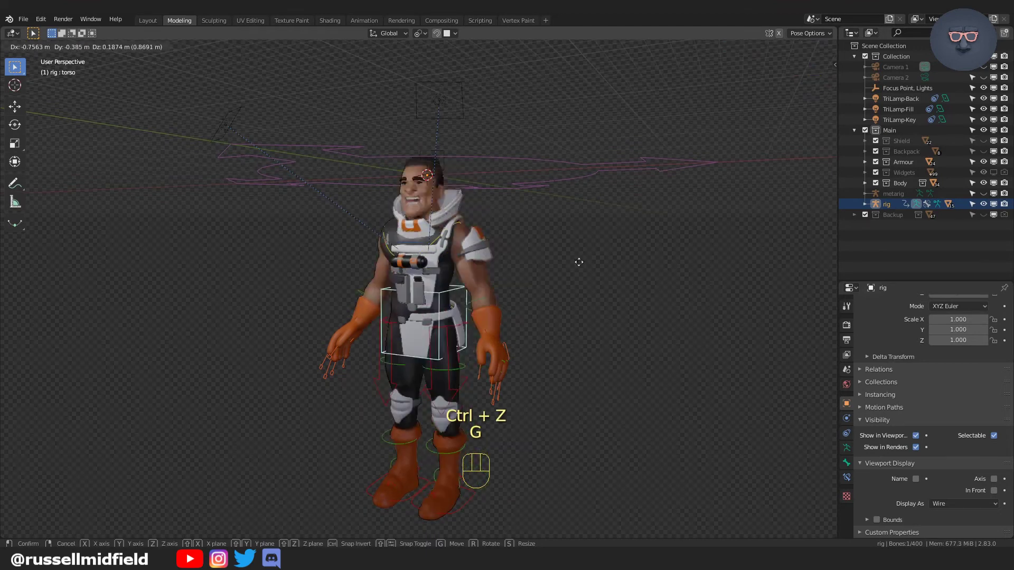
click(590, 262)
scroll(603, 264, up, 5)
scroll(603, 262, down, 5)
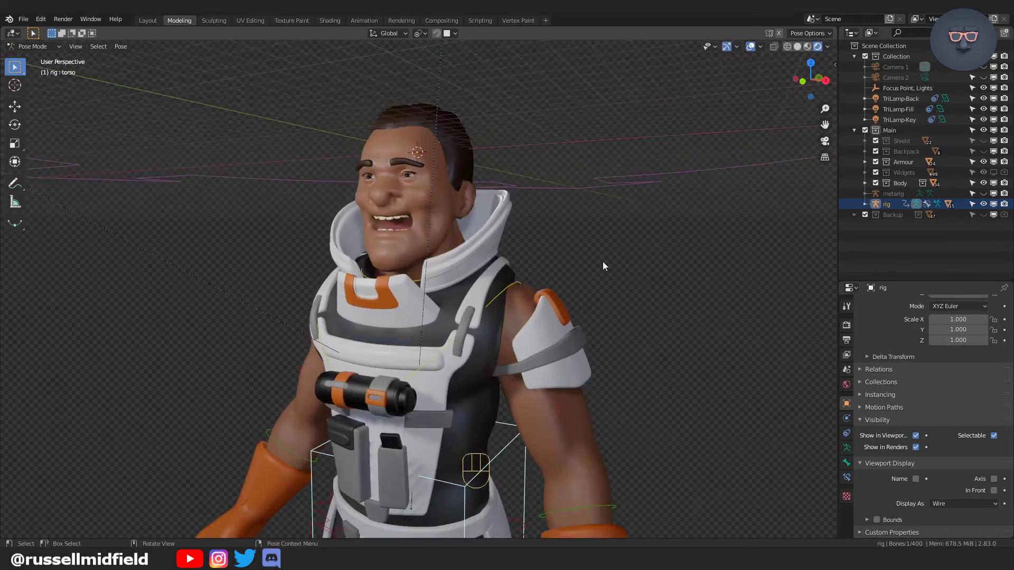
shift+scroll(601, 260, up, 3)
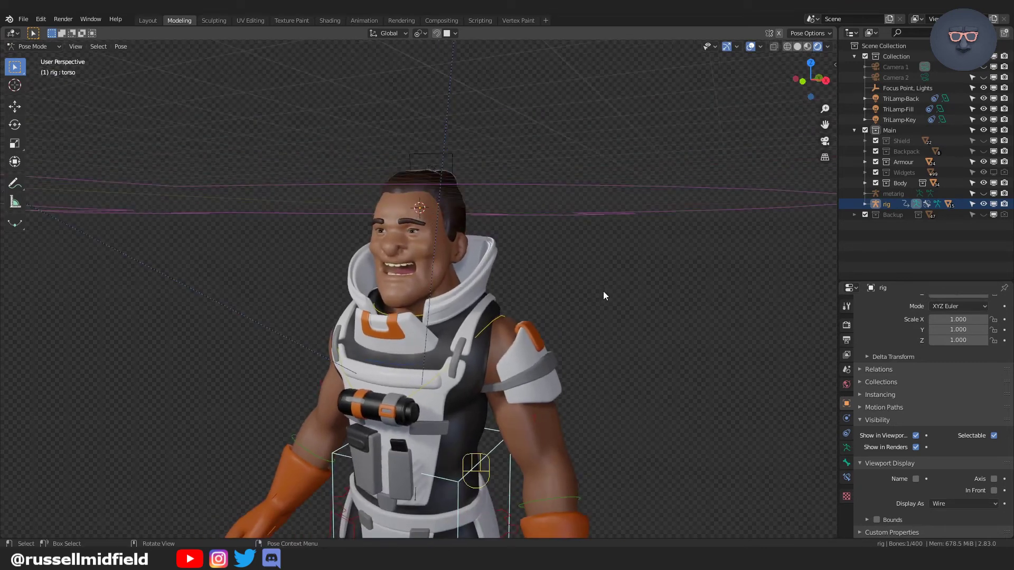
Step: In Object Mode, parent the neck collar to the rig using Armature Deform With Empty Groups
key(ctrl+Tab)
click(489, 265)
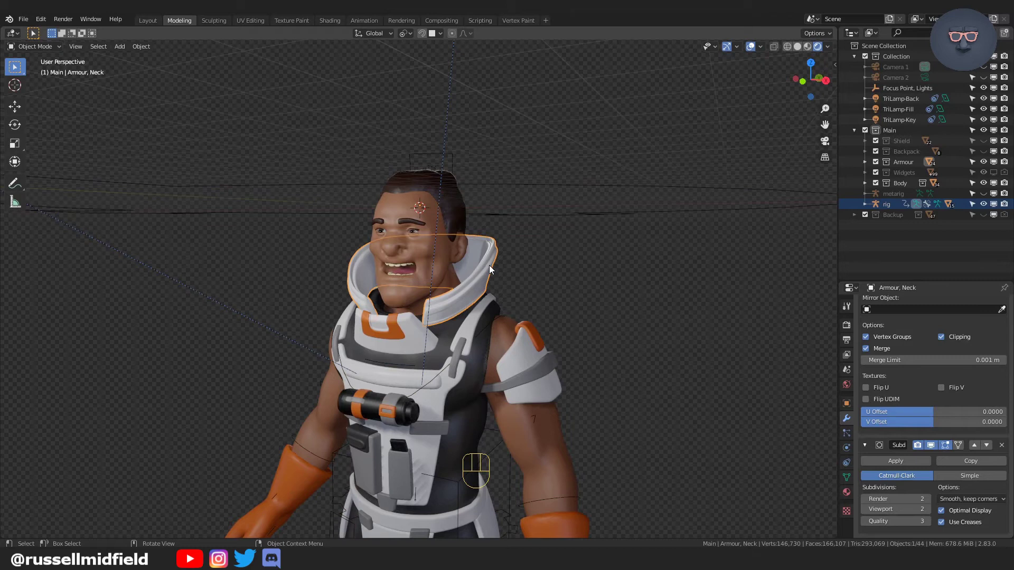
shift+click(588, 215)
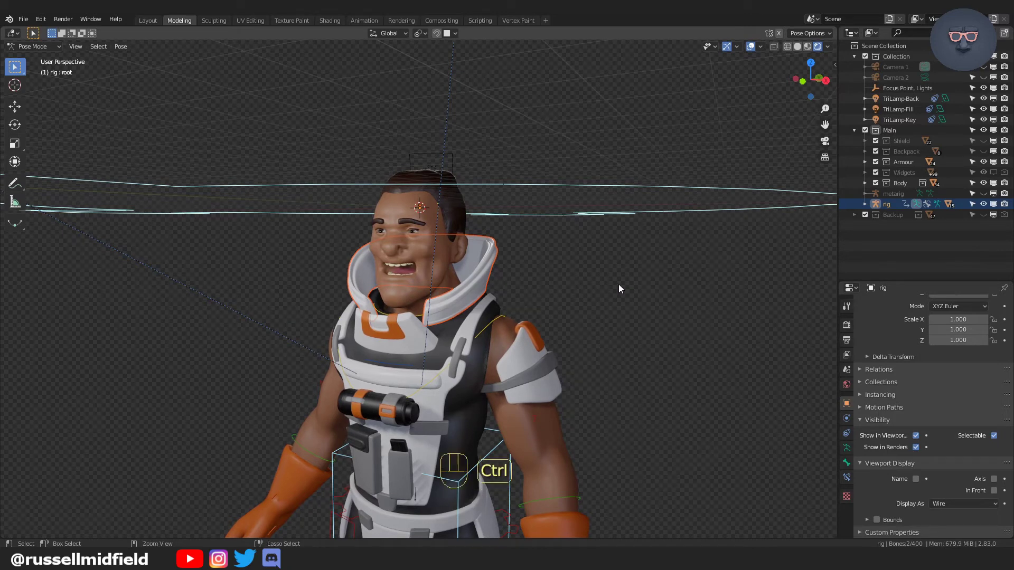
key(ctrl+p)
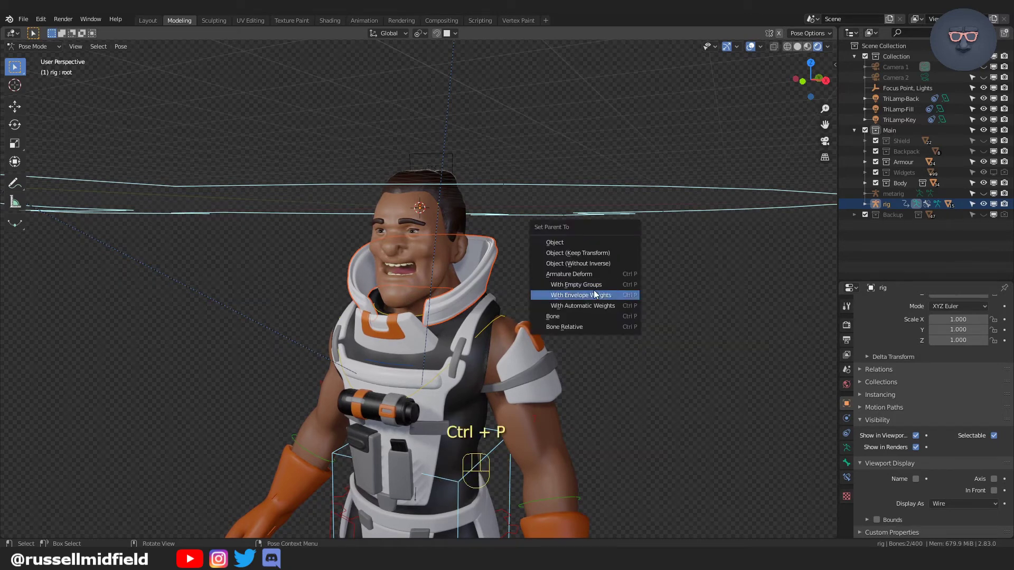
click(594, 286)
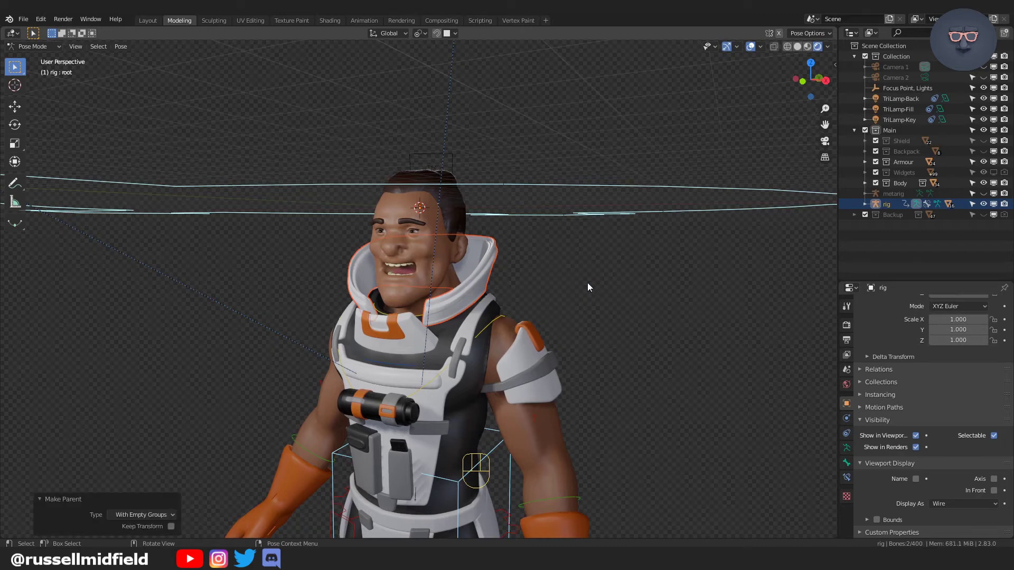
Step: Add a Data Transfer modifier to the neck collar, below its Armature modifier
click(487, 262)
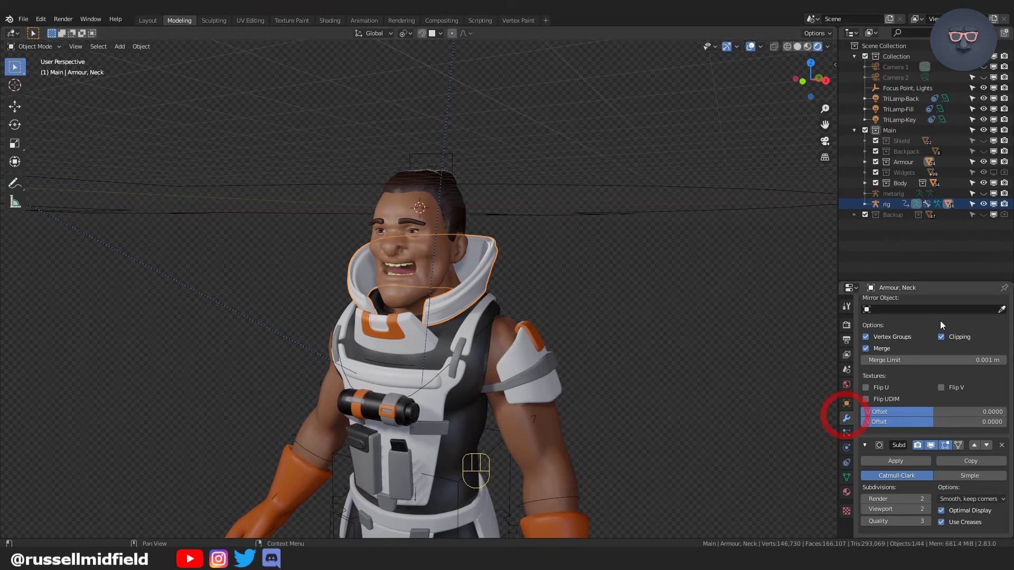
scroll(947, 415, up, 5)
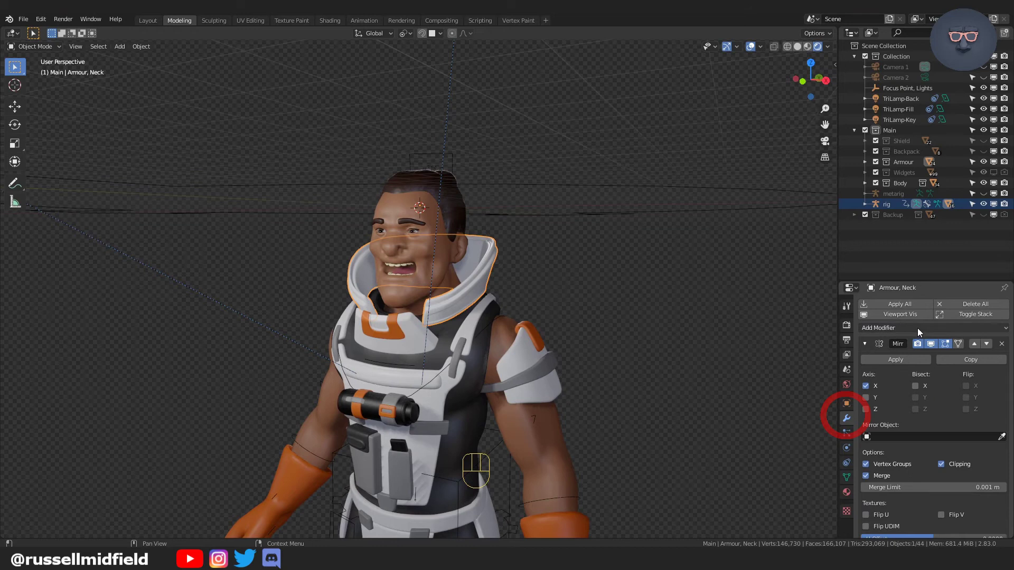
click(927, 265)
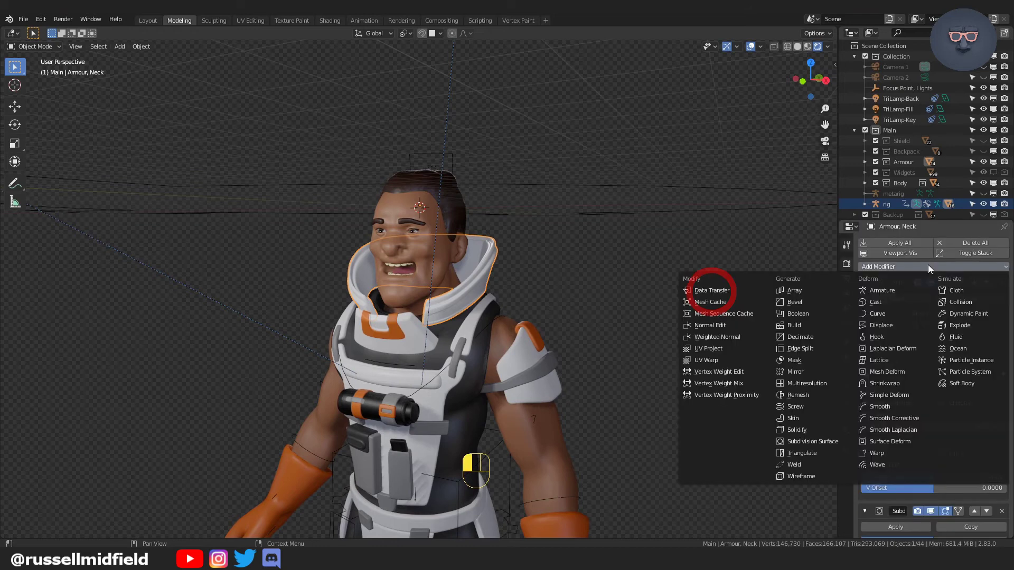
click(739, 290)
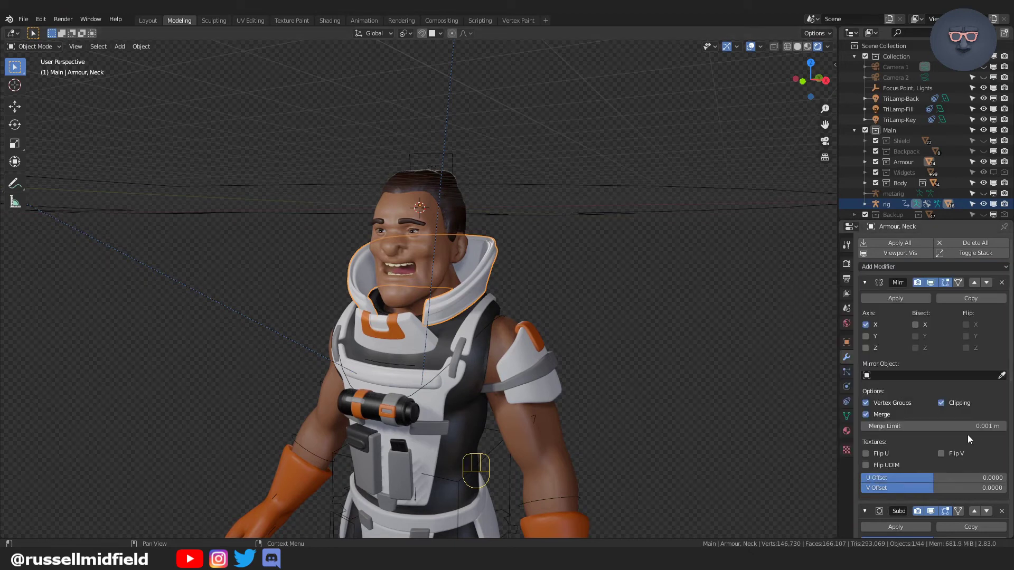
scroll(966, 436, down, 6)
scroll(963, 436, down, 8)
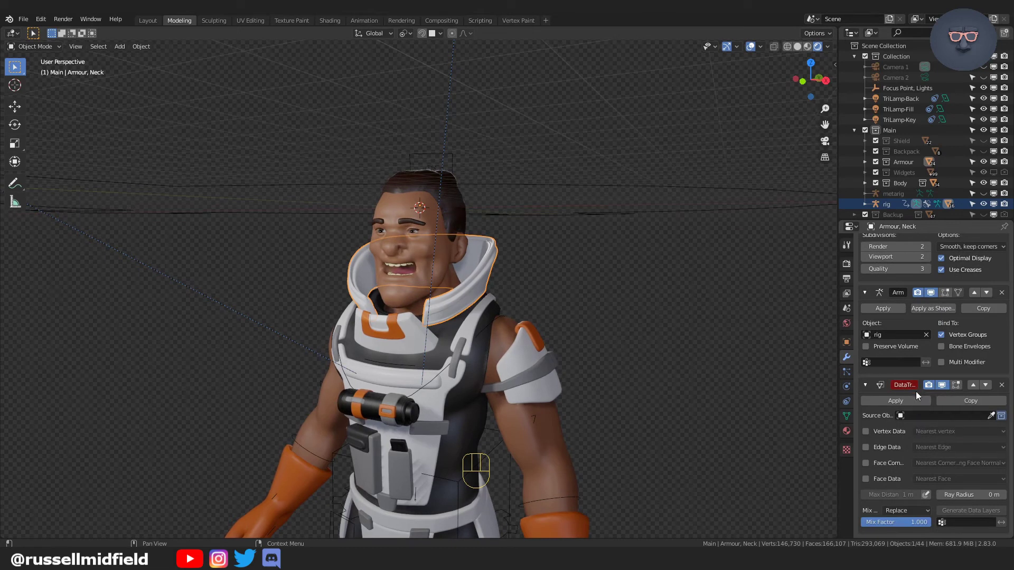
Step: Transfer Gibraltar-Body's vertex group weights to the collar via Vertex Data, then apply the modifier
click(991, 417)
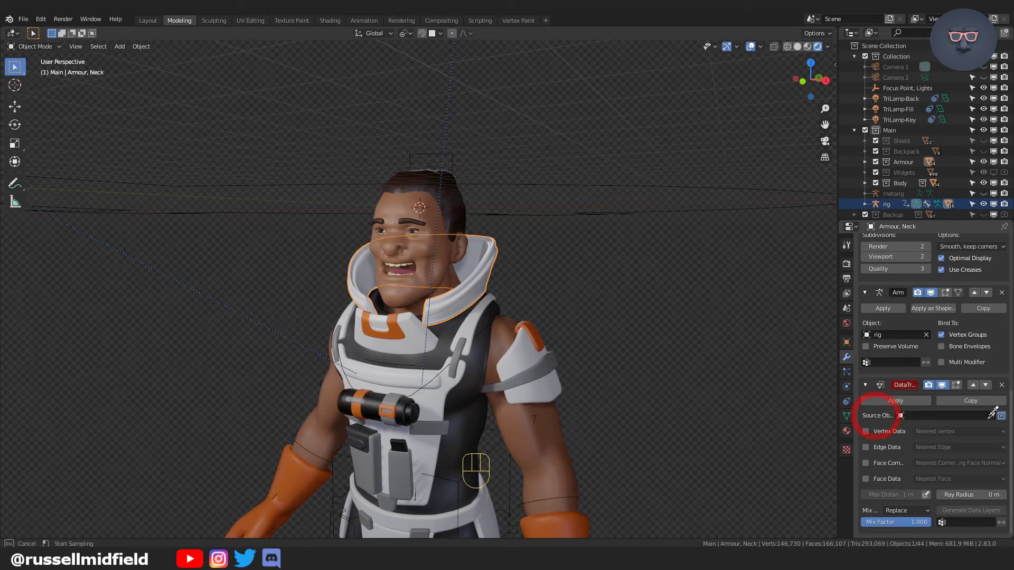
click(484, 335)
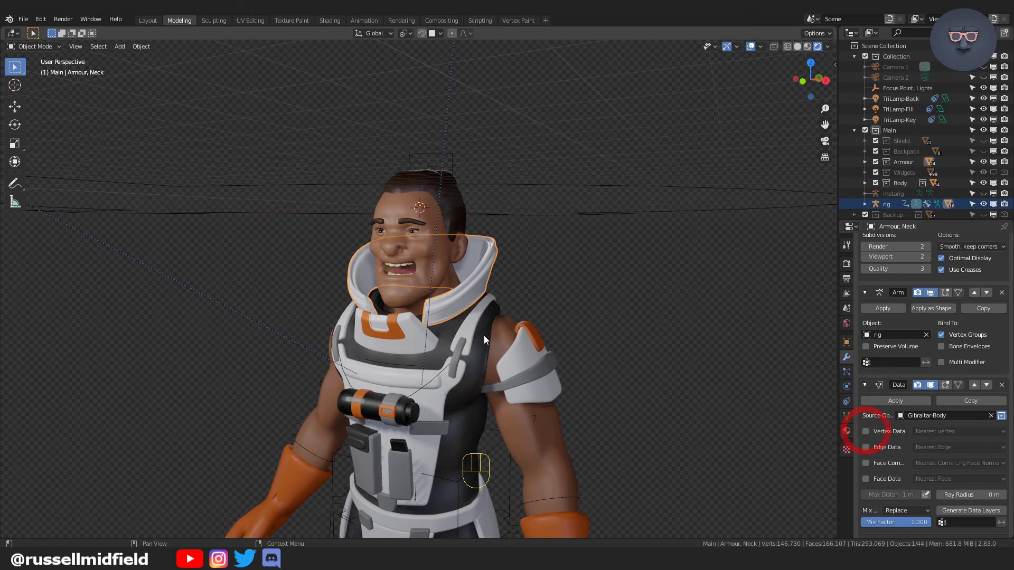
click(865, 431)
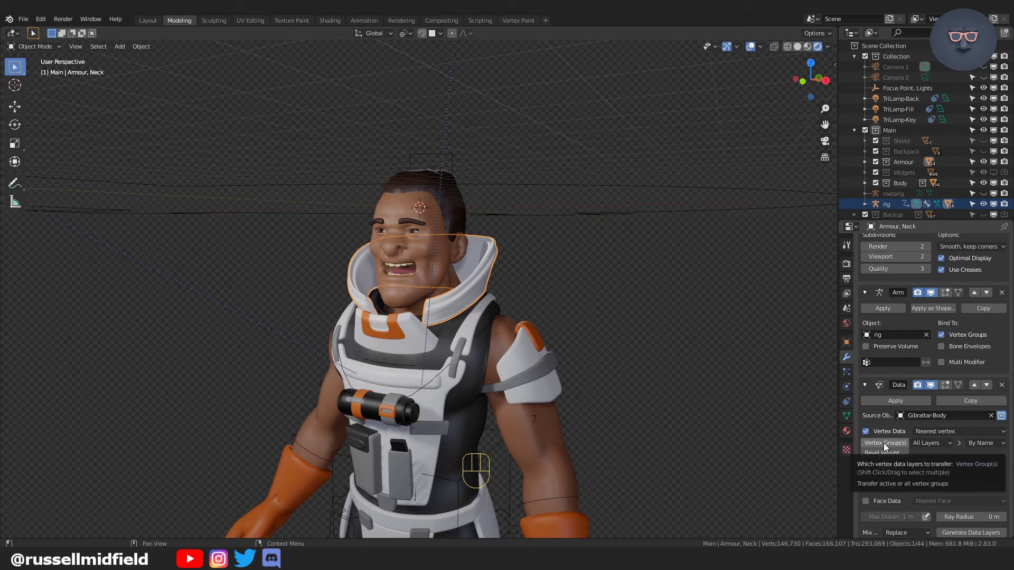
click(882, 442)
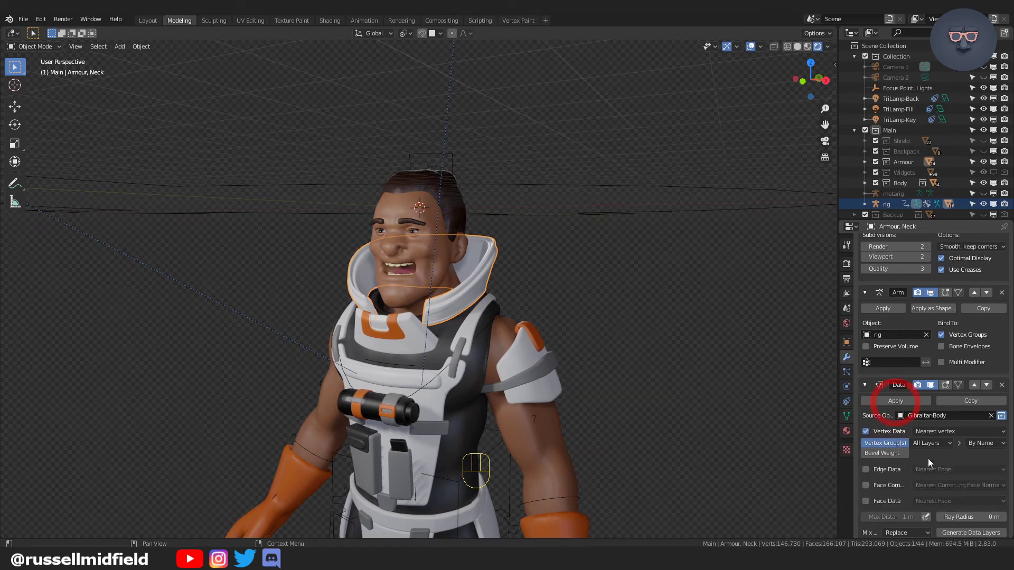
click(906, 404)
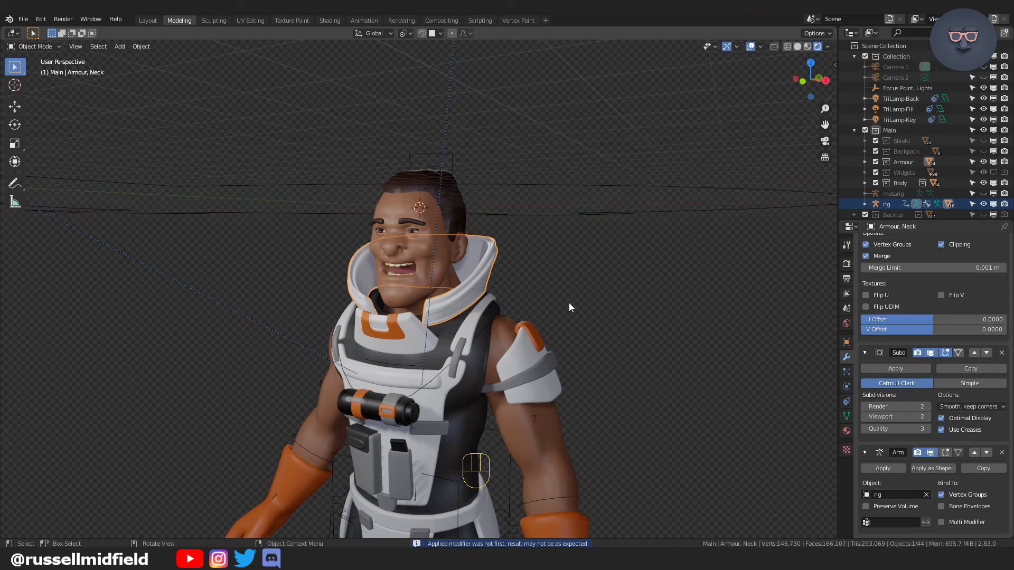
scroll(568, 302, up, 2)
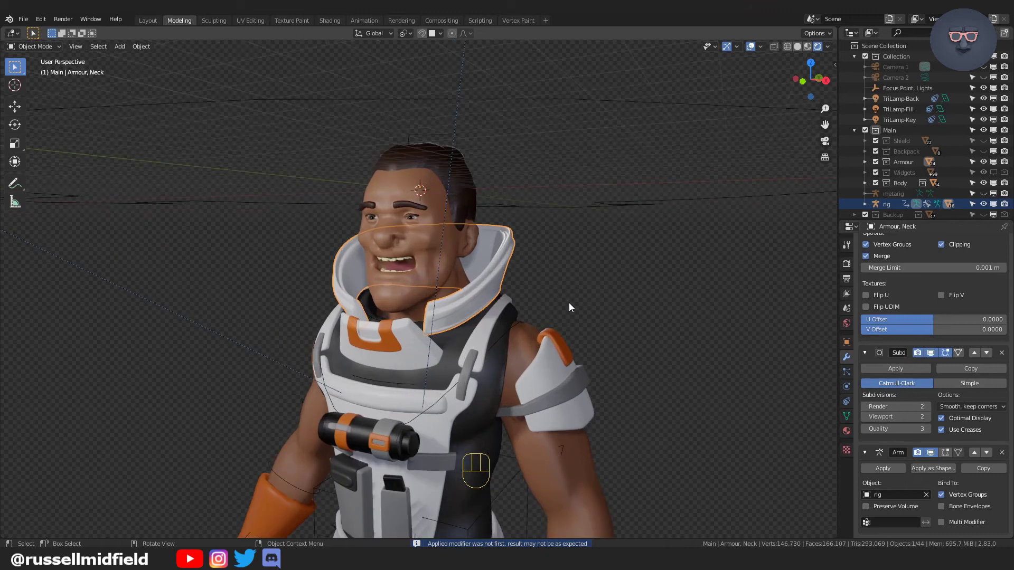
click(564, 207)
key(ctrl+Tab)
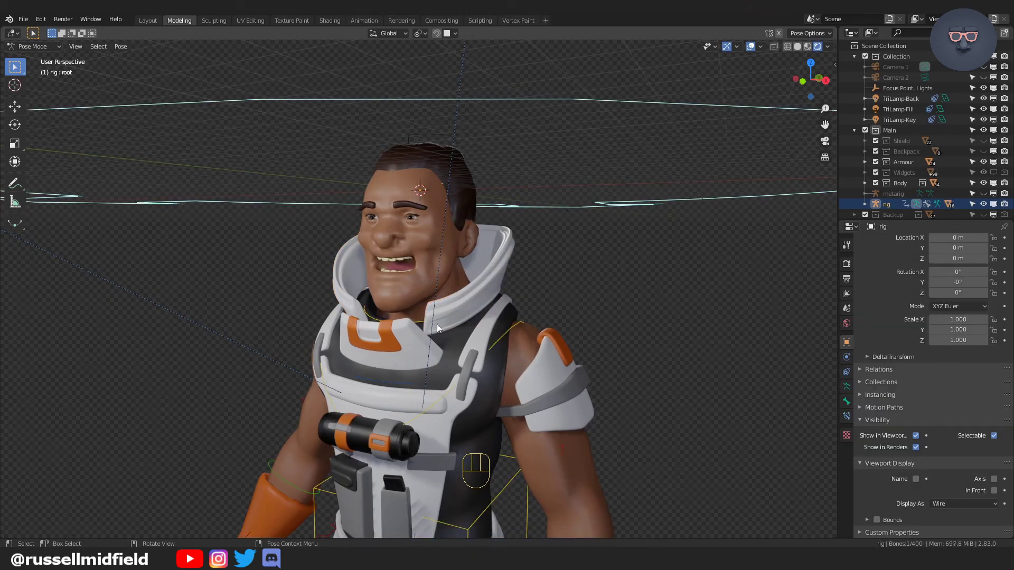
click(506, 331)
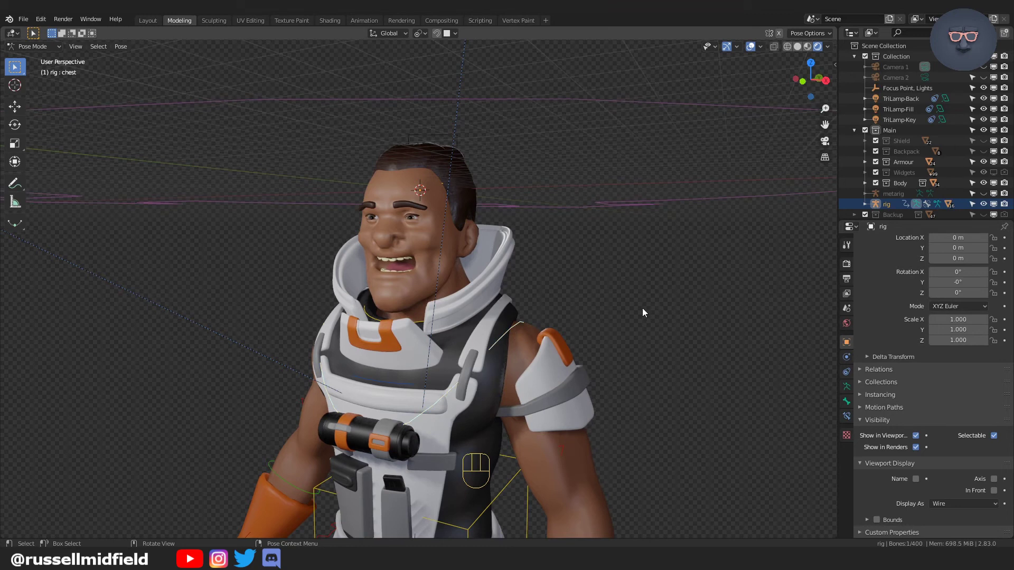
key(r)
key(z)
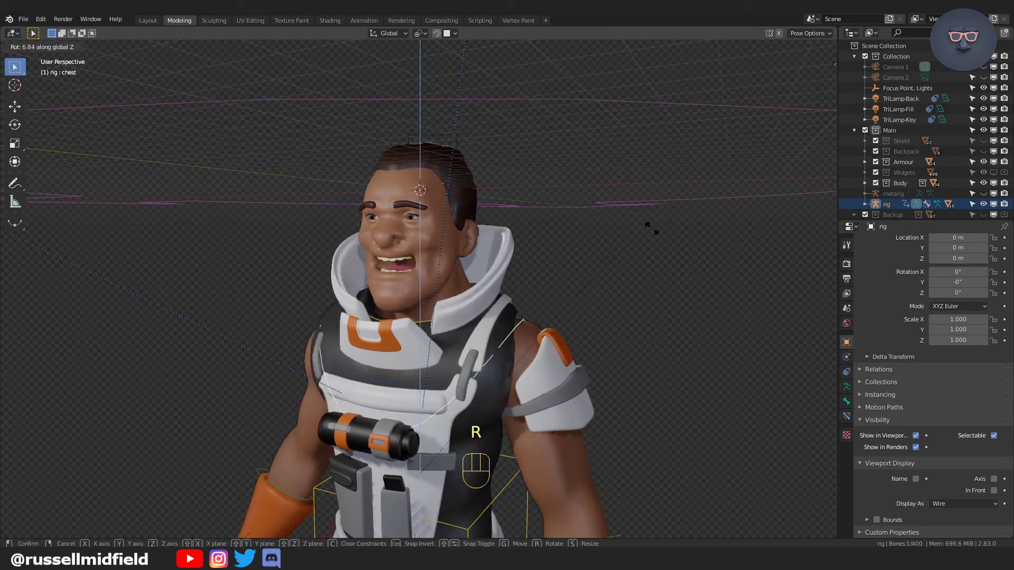
click(653, 247)
key(ctrl+z)
ctrl+middle_drag(642, 290, 573, 289)
key(g)
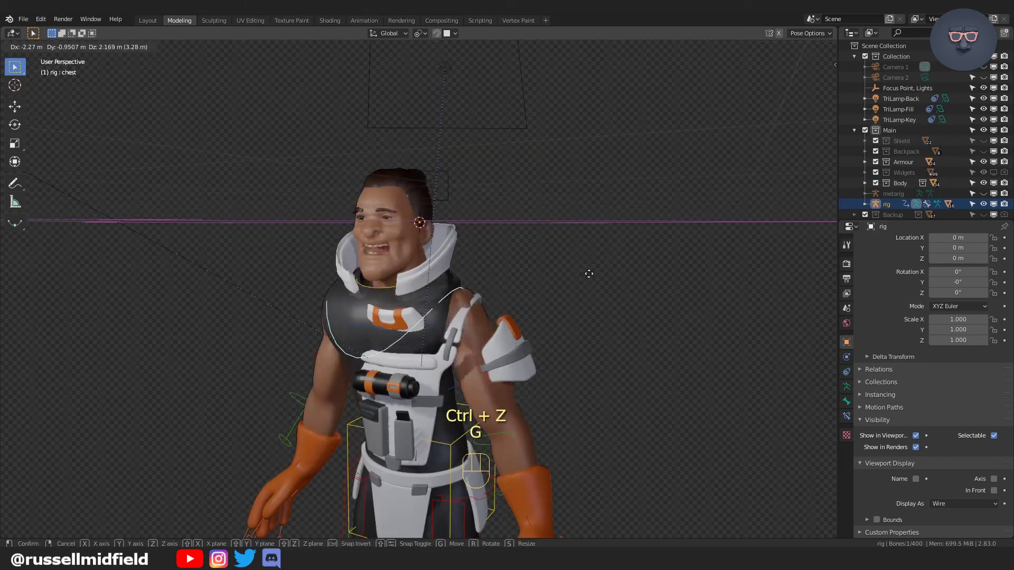
click(597, 280)
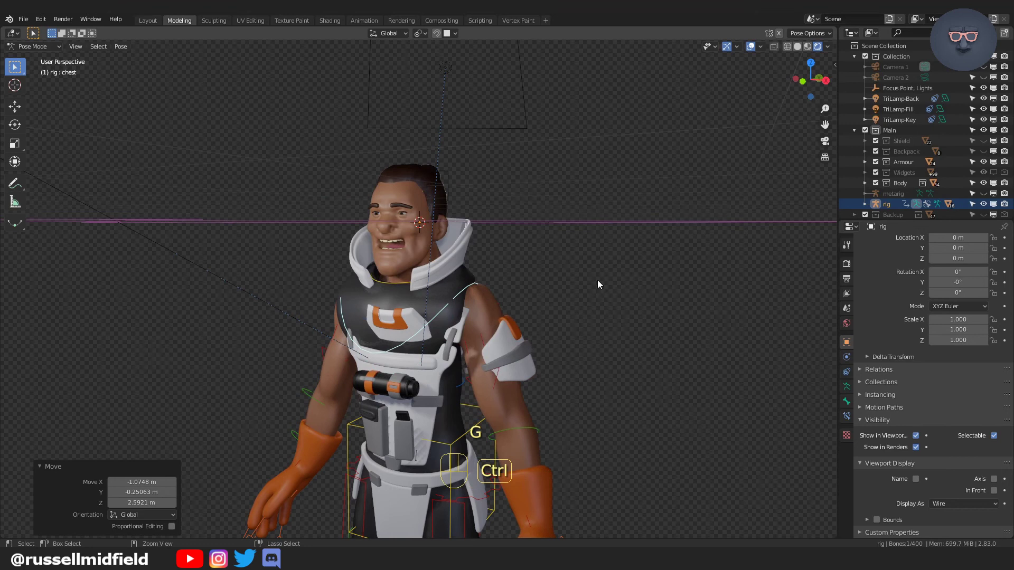
key(ctrl+z)
scroll(603, 328, up, 3)
shift+middle_drag(605, 327, 570, 296)
click(424, 333)
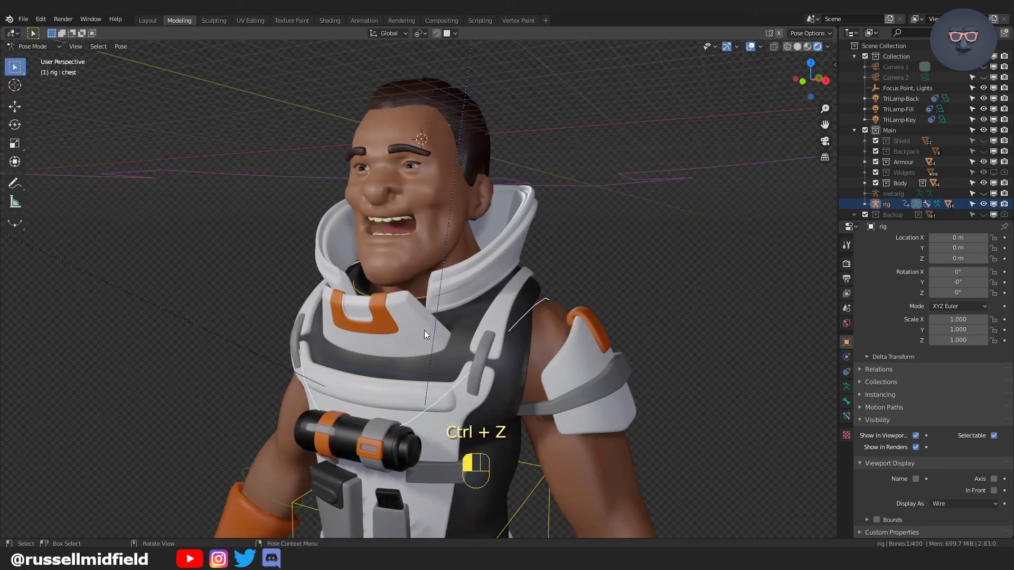
key(ctrl+Tab)
click(404, 325)
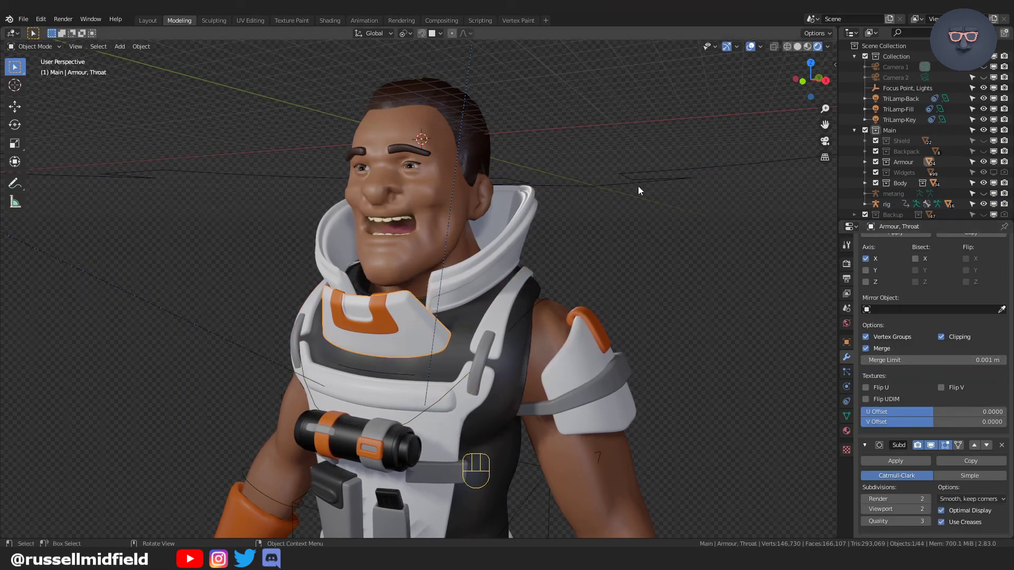
Step: Parent the armour piece to the rig With Empty Groups, then select only the throat armour
shift+click(610, 183)
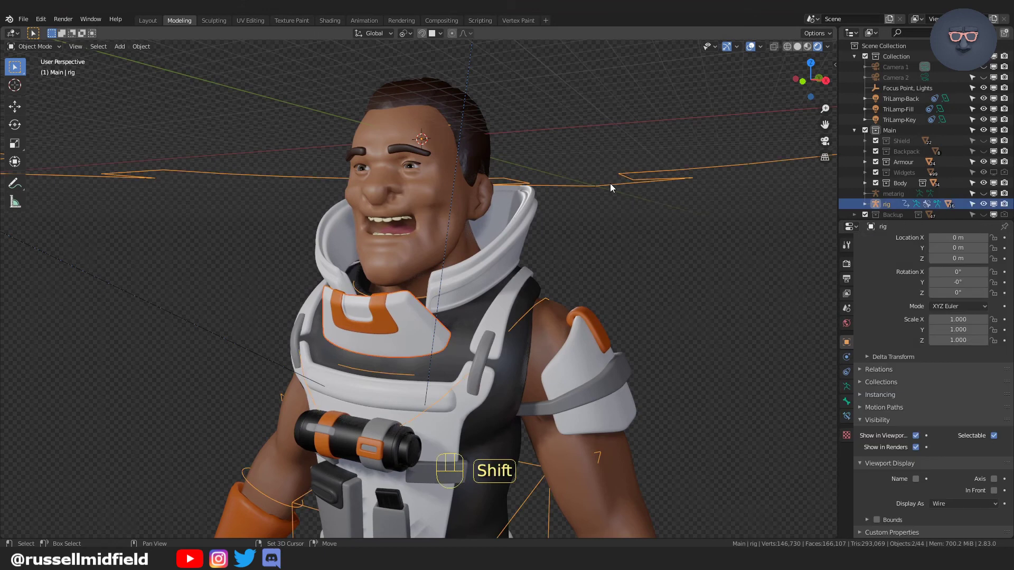
key(ctrl+p)
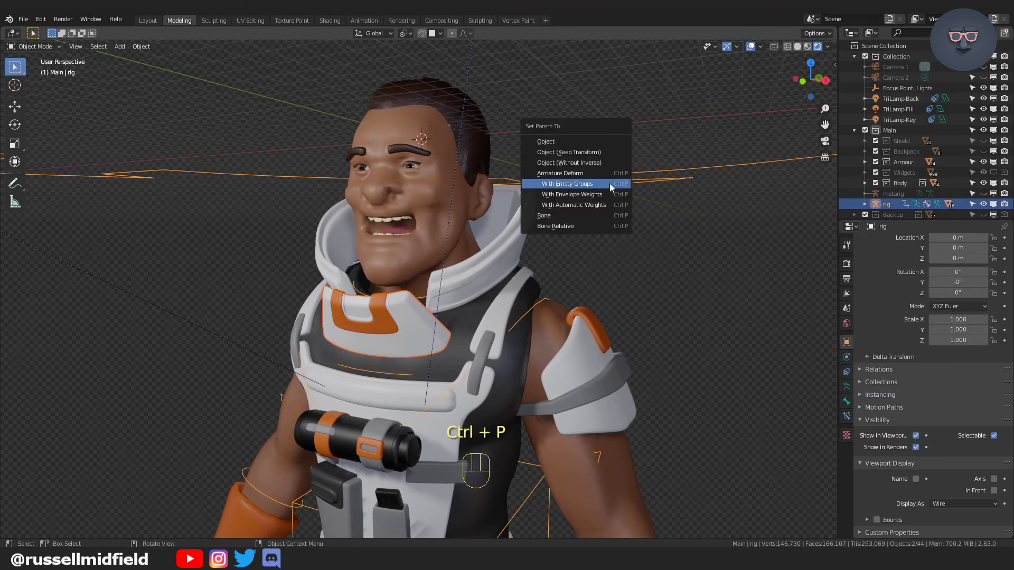
click(596, 186)
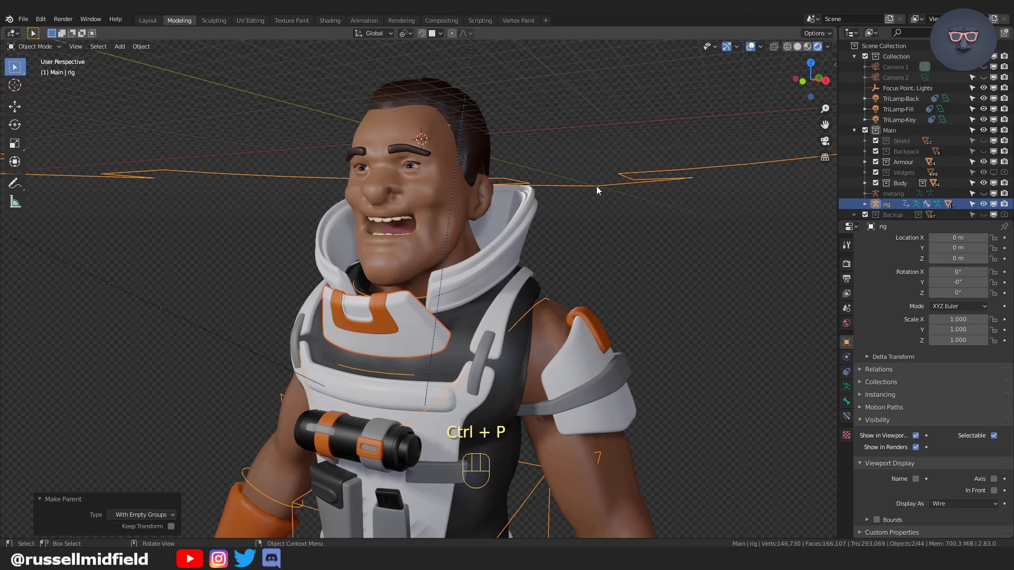
scroll(963, 352, up, 2)
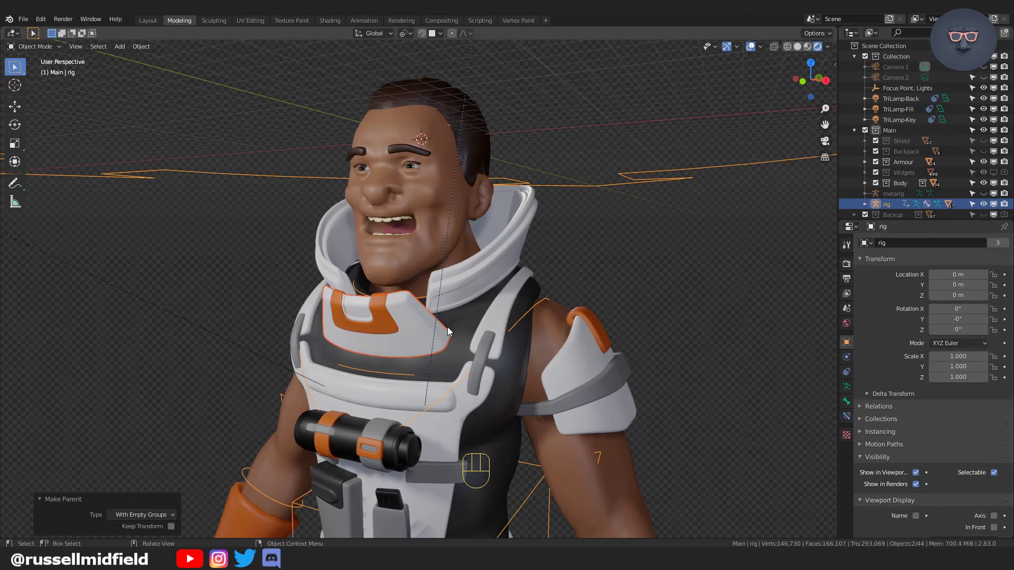
click(413, 328)
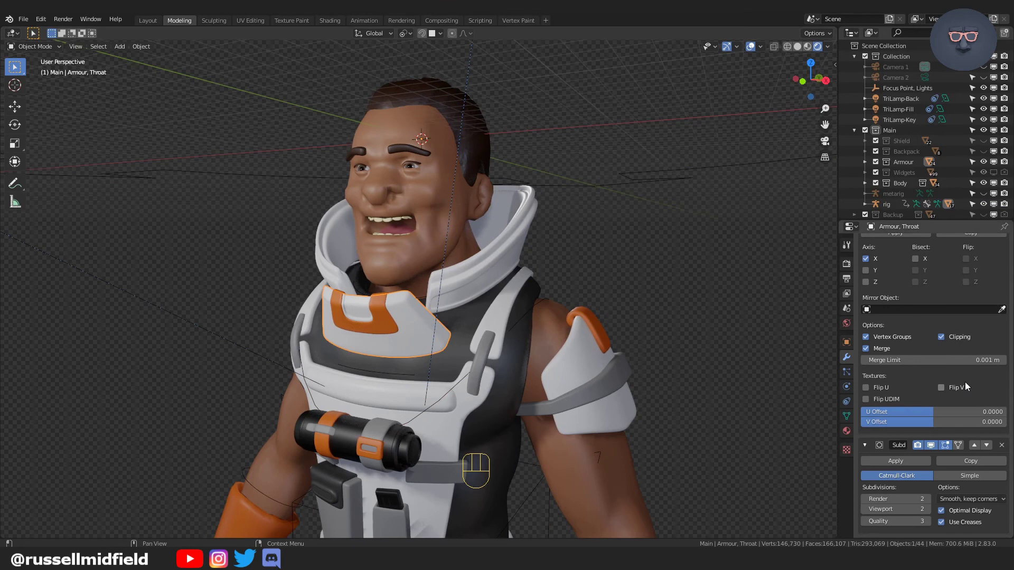
Step: Add a Data Transfer modifier to the throat armour sourcing Gibraltar-Body's vertex group weights
scroll(957, 381, up, 3)
click(879, 265)
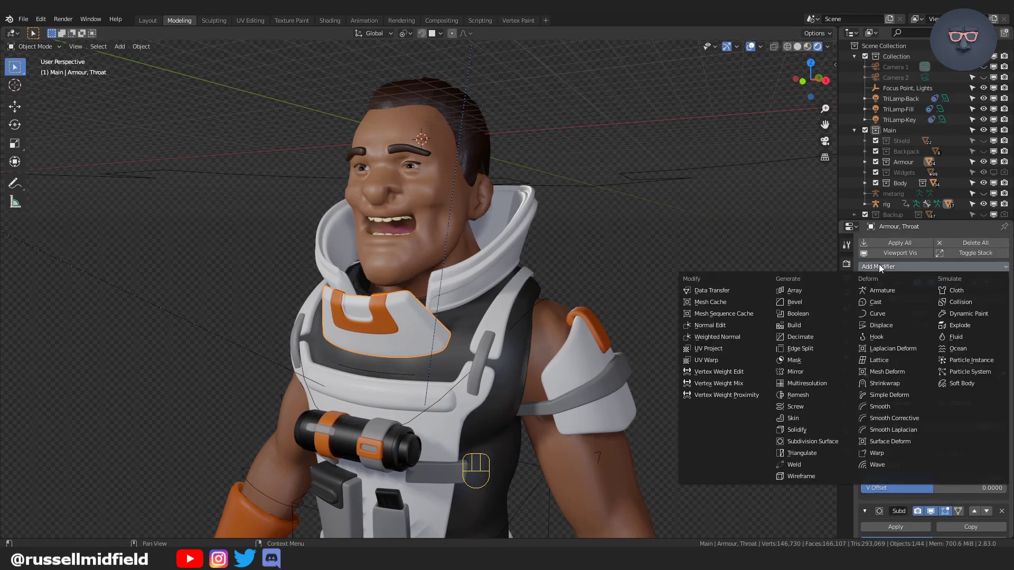
click(702, 289)
scroll(971, 414, down, 2)
scroll(972, 414, down, 6)
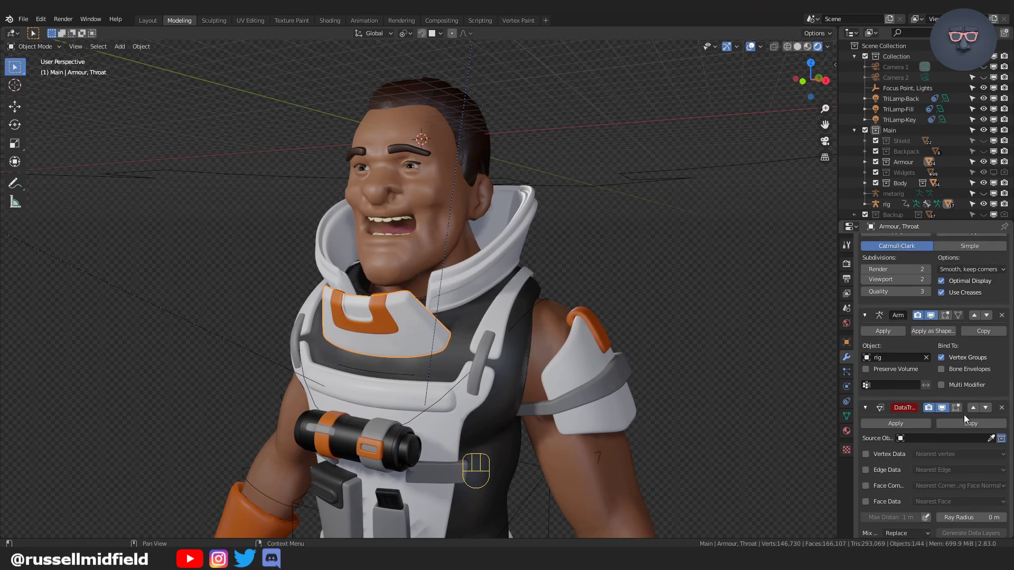
click(990, 416)
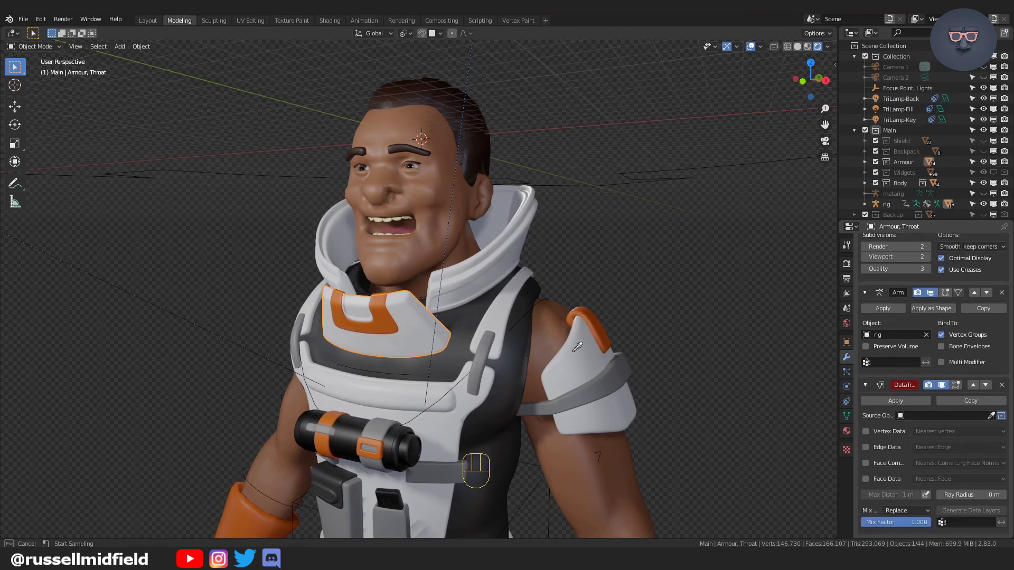
click(523, 333)
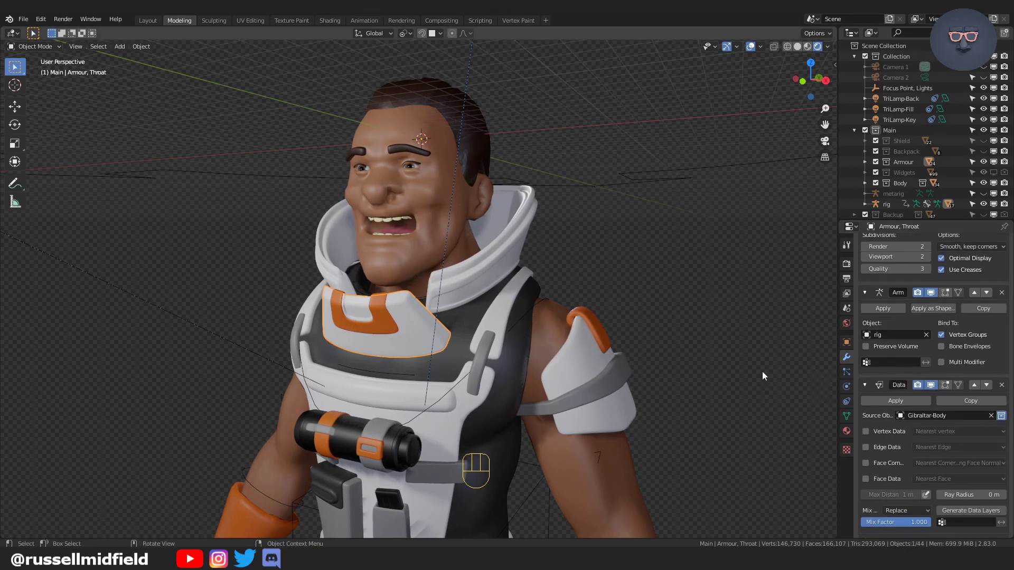
click(866, 430)
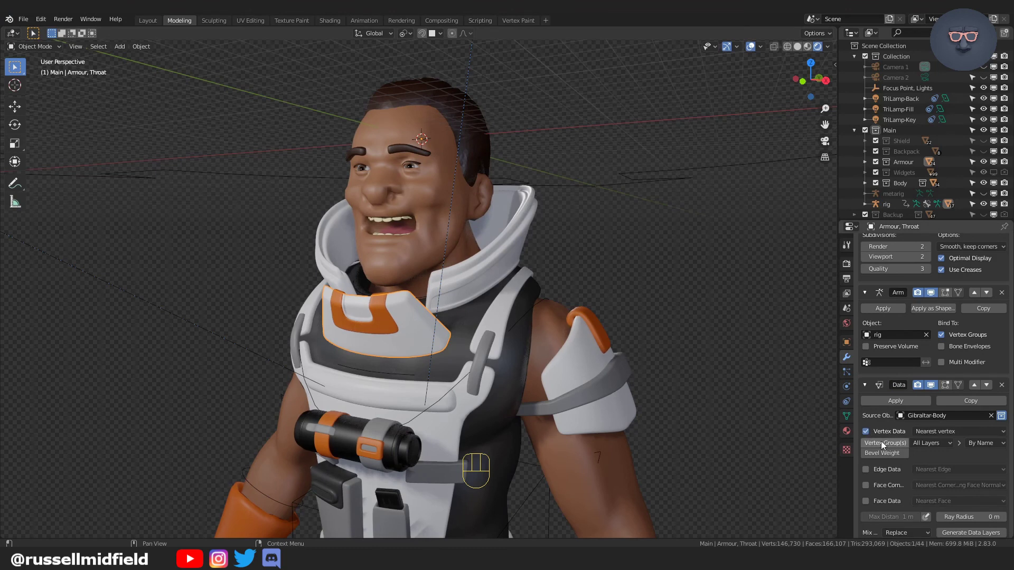
click(883, 442)
Step: Apply the Data Transfer modifier, then test-rotate and test-move the chest bone, undoing each
click(892, 401)
key(r)
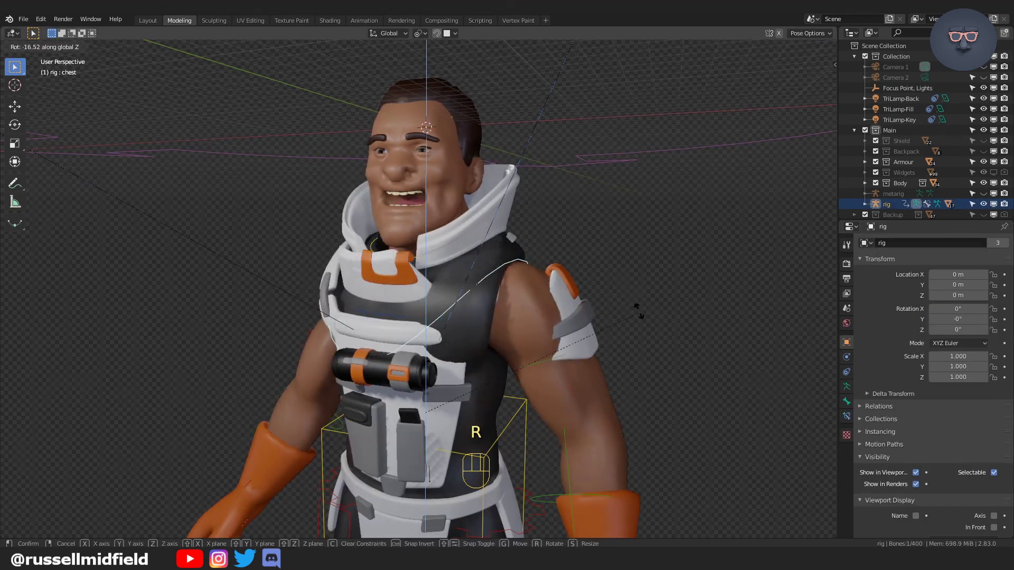
click(608, 139)
key(ctrl+z)
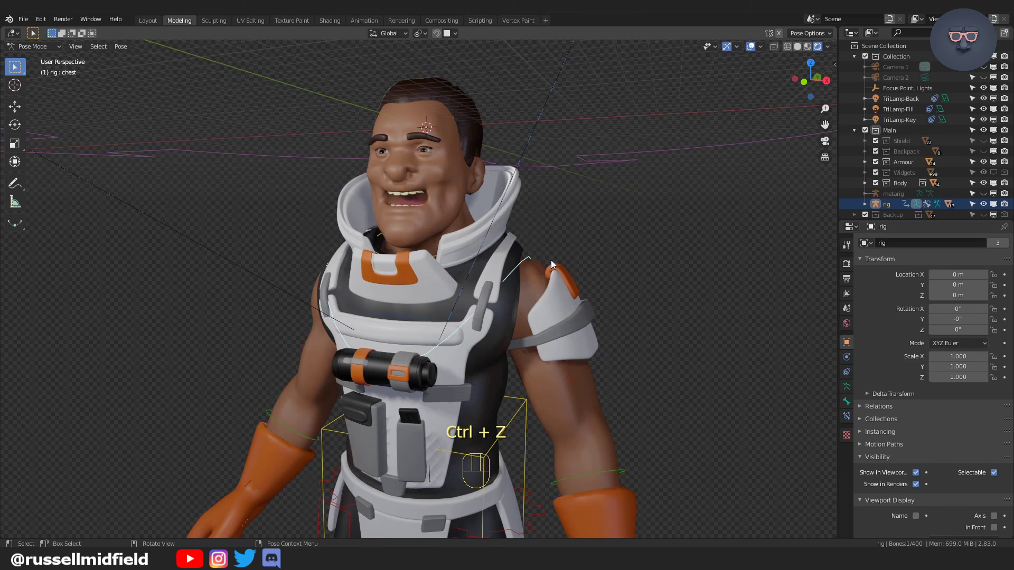
key(g)
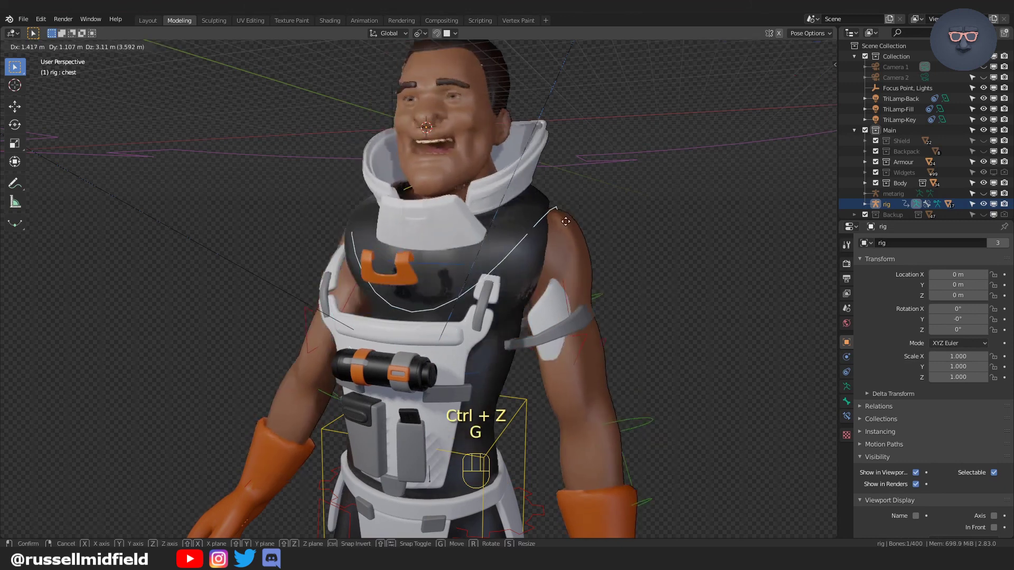
click(517, 225)
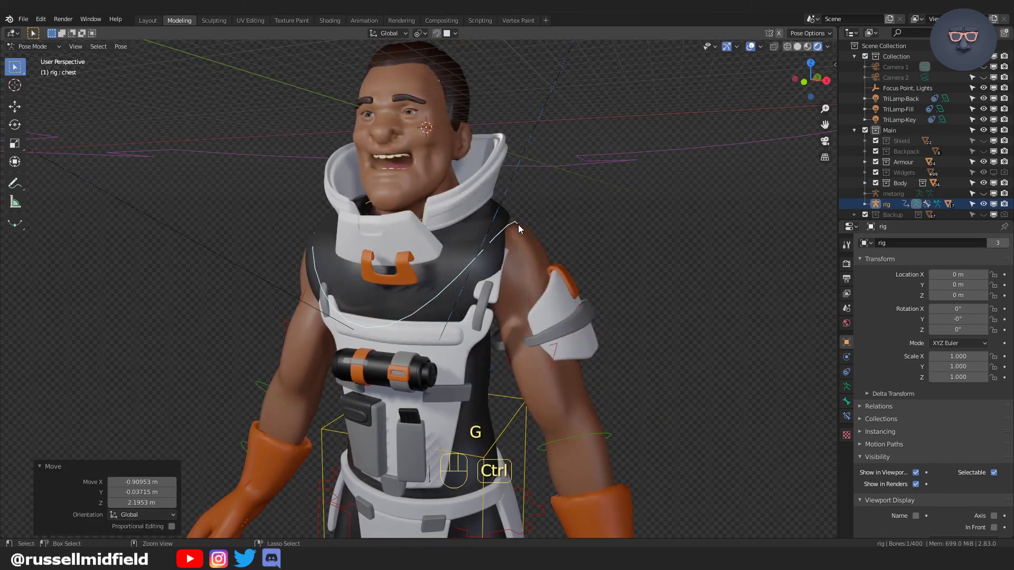
key(ctrl+z)
Step: Frame the whole character, test-move the chest again, and start a Z-axis chest rotation
scroll(586, 292, down, 4)
shift+middle_drag(584, 299, 579, 261)
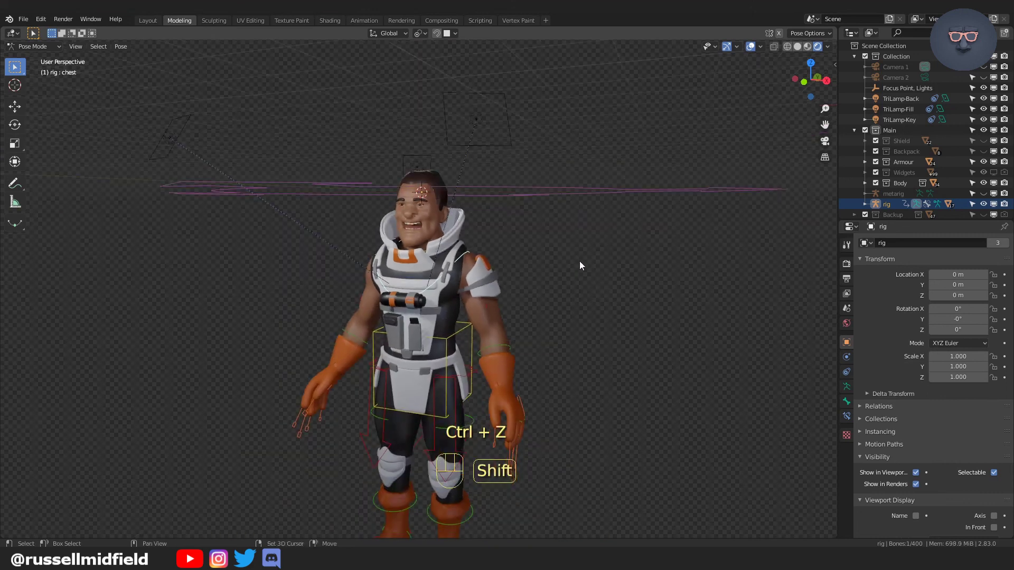
scroll(579, 255, down, 3)
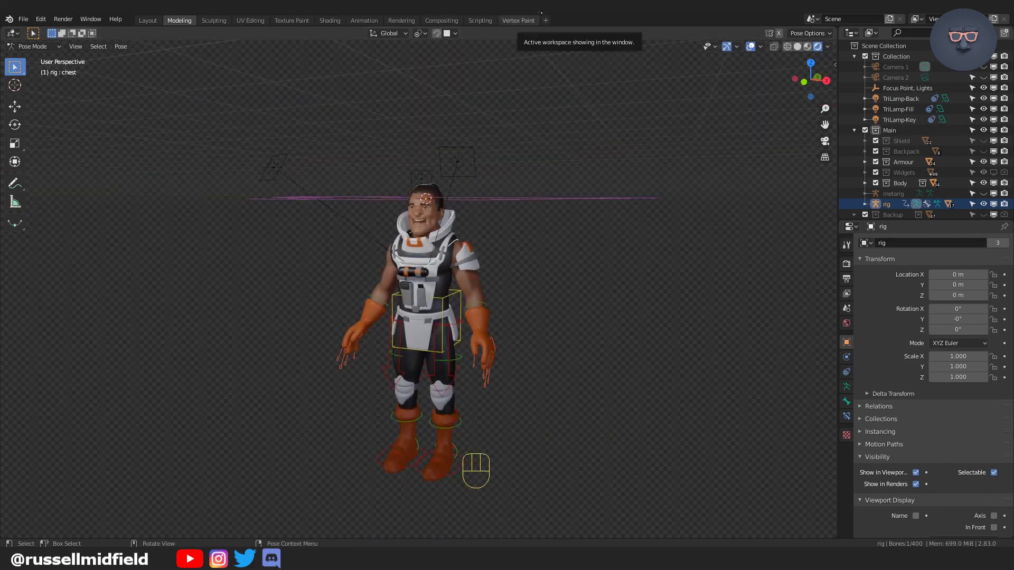
key(g)
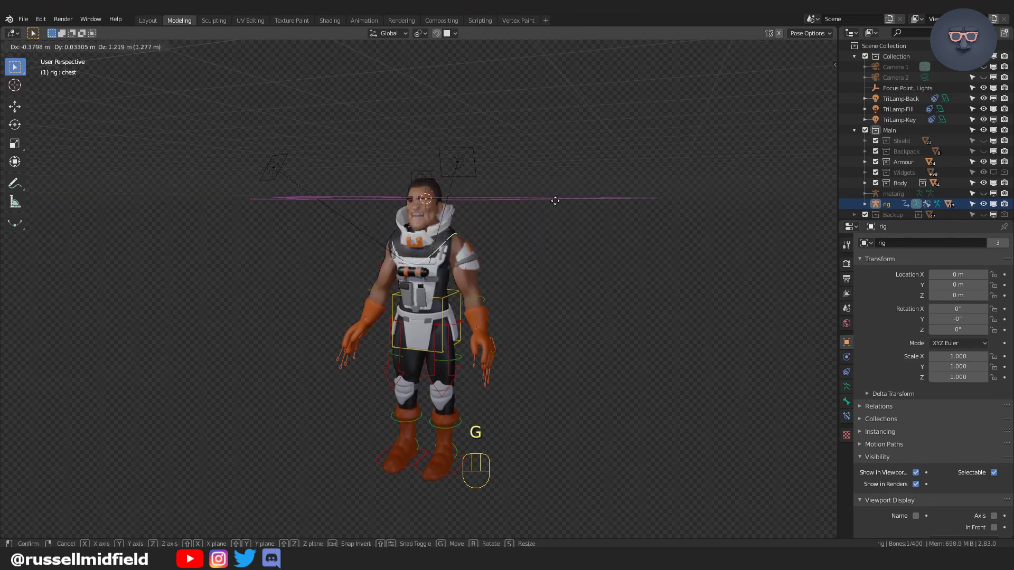
click(521, 331)
key(ctrl+z)
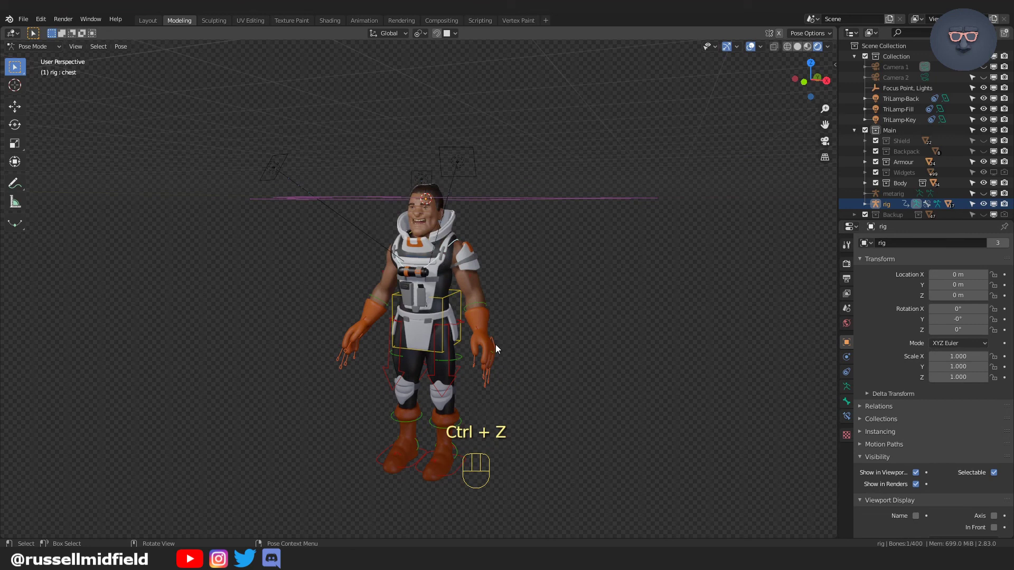
key(r)
key(z)
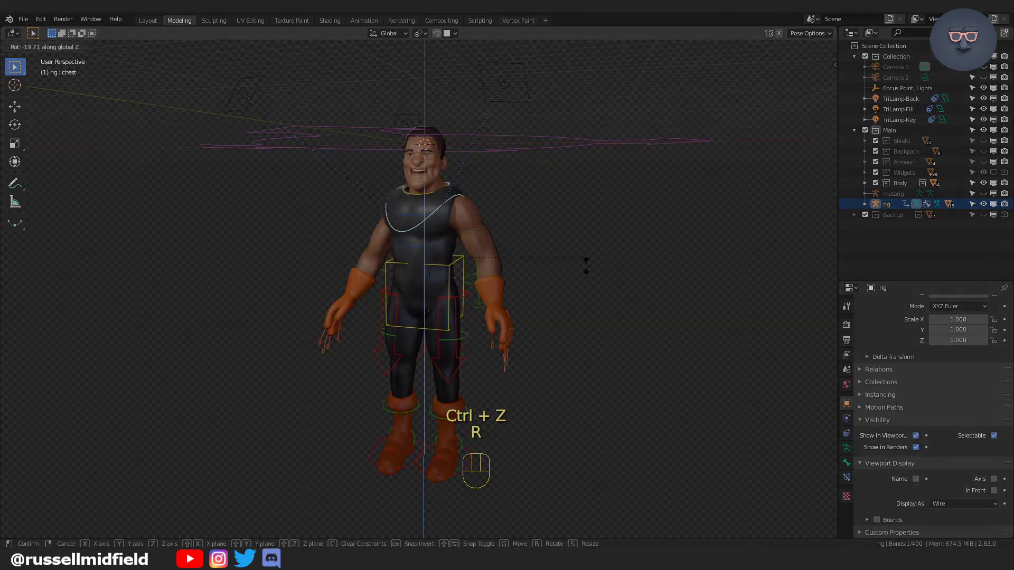